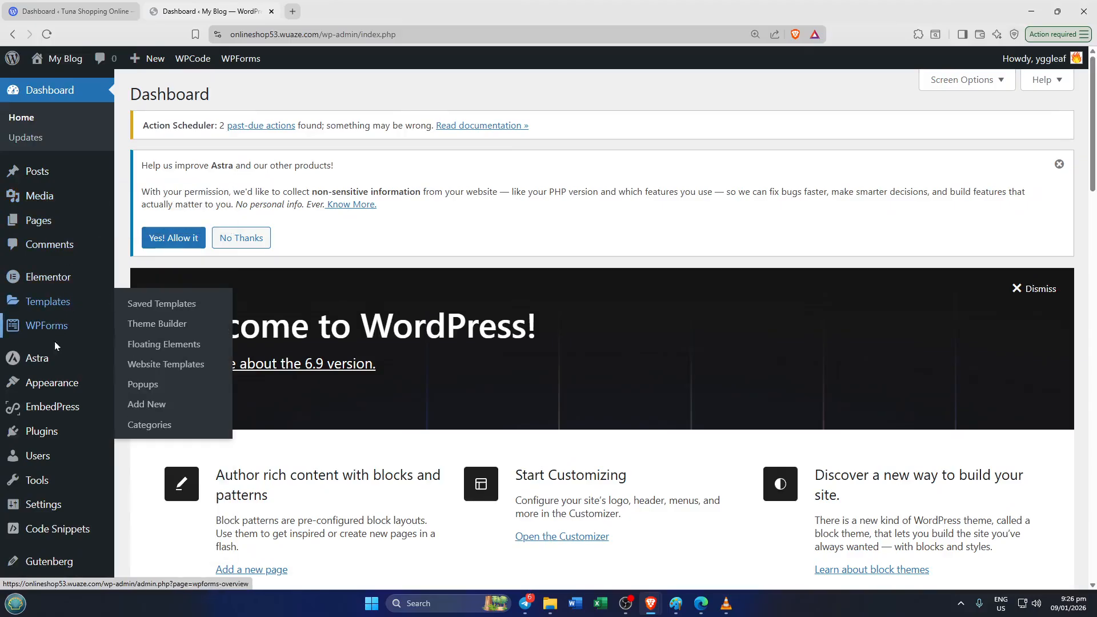
Open the theme customizer from the WordPress dashboard and go to the Header settings
mouse_move(43, 370)
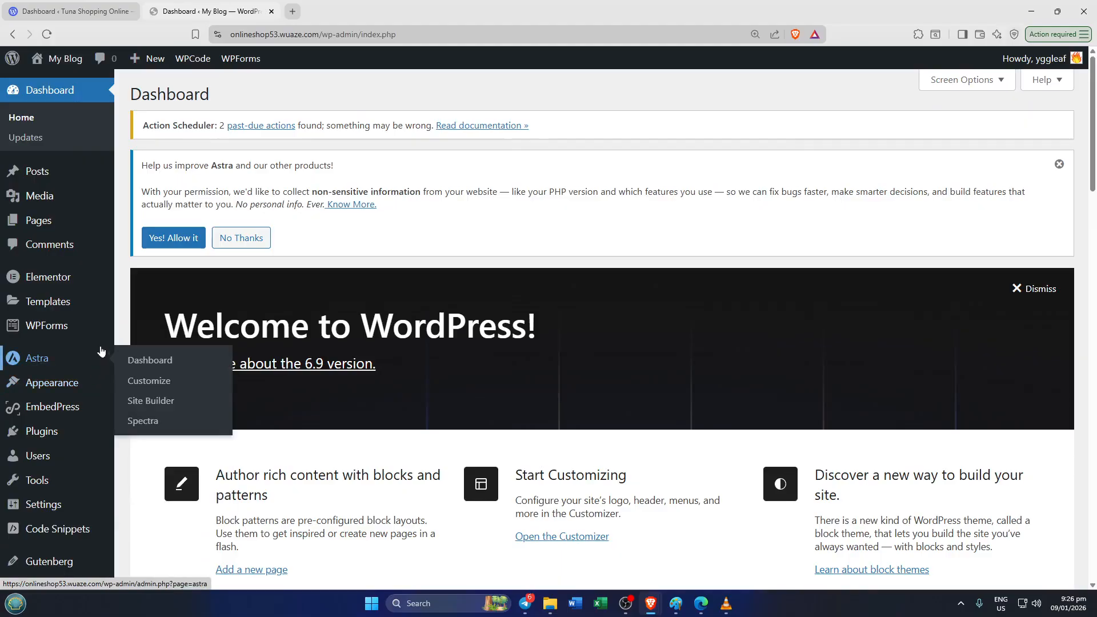
mouse_move(101, 357)
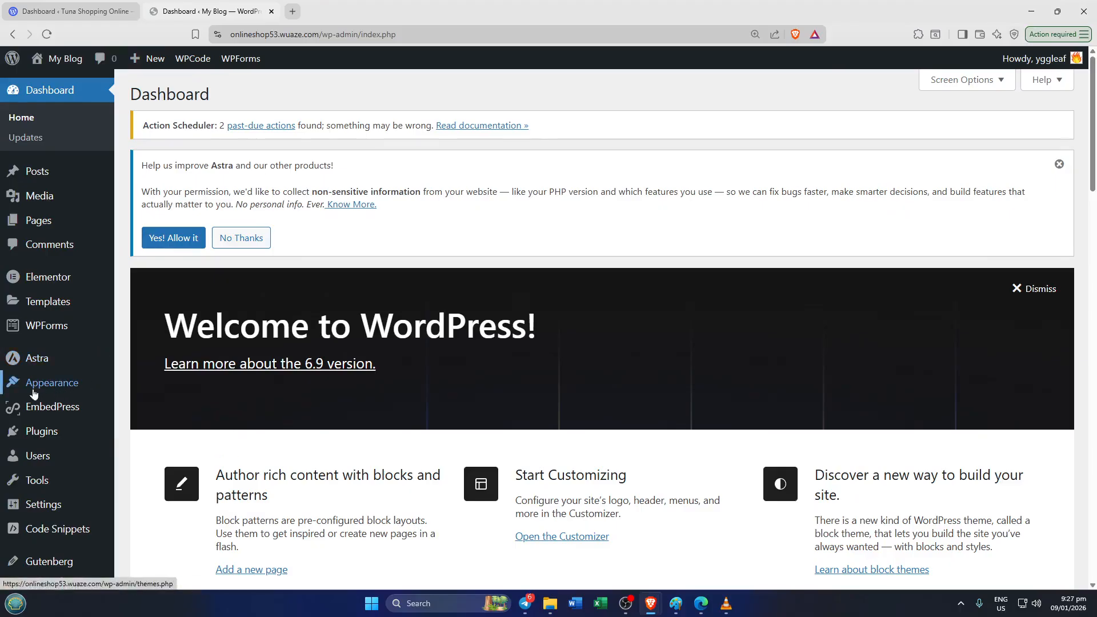
mouse_move(6, 397)
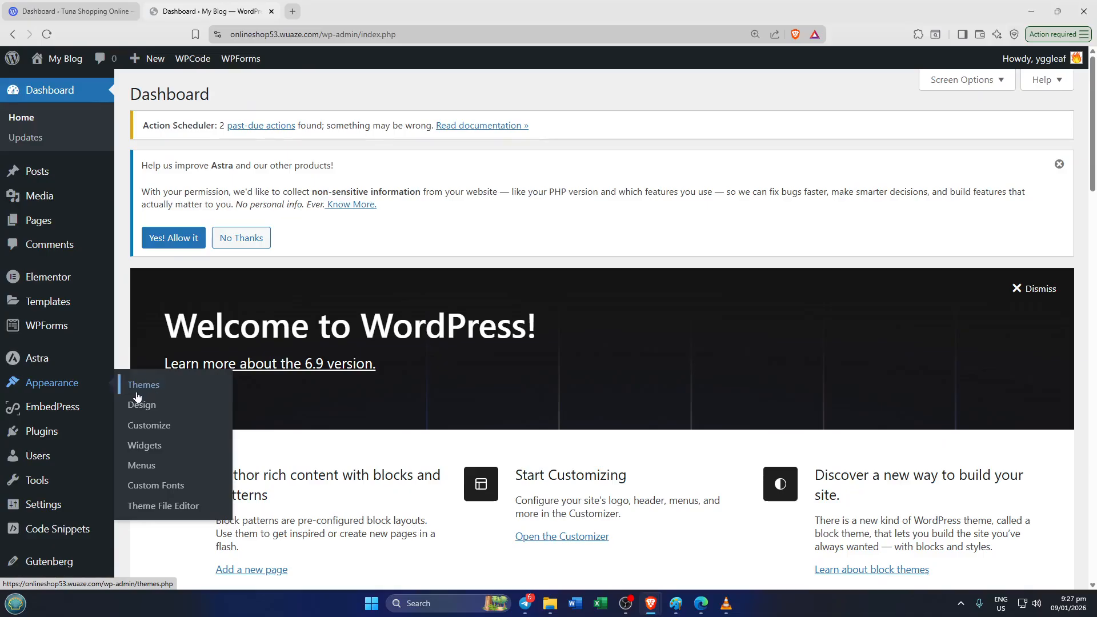
click(153, 435)
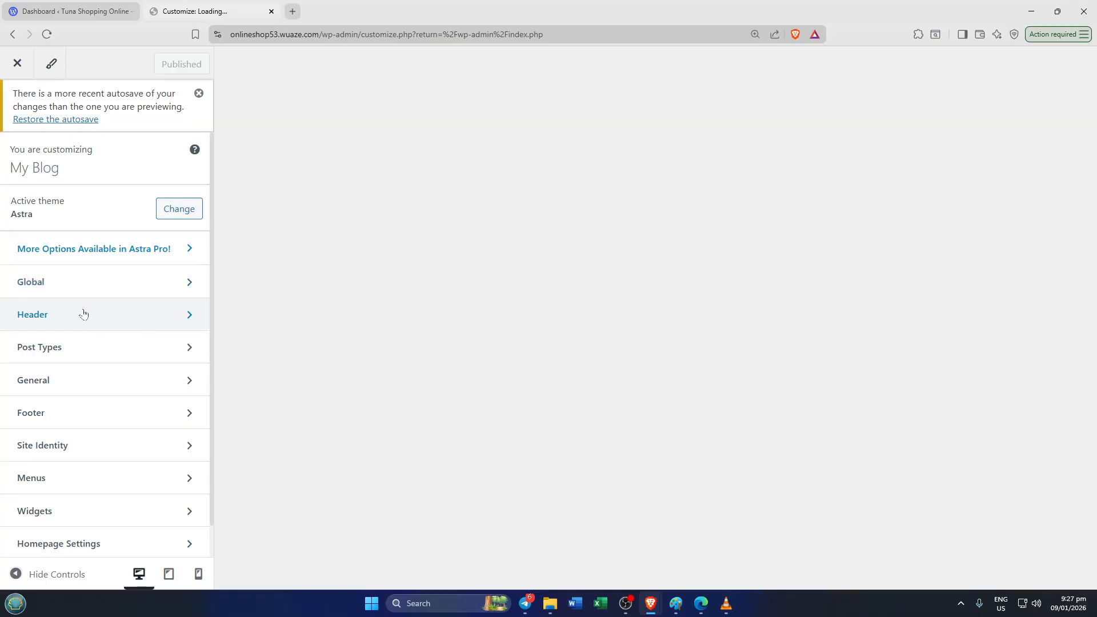
click(83, 314)
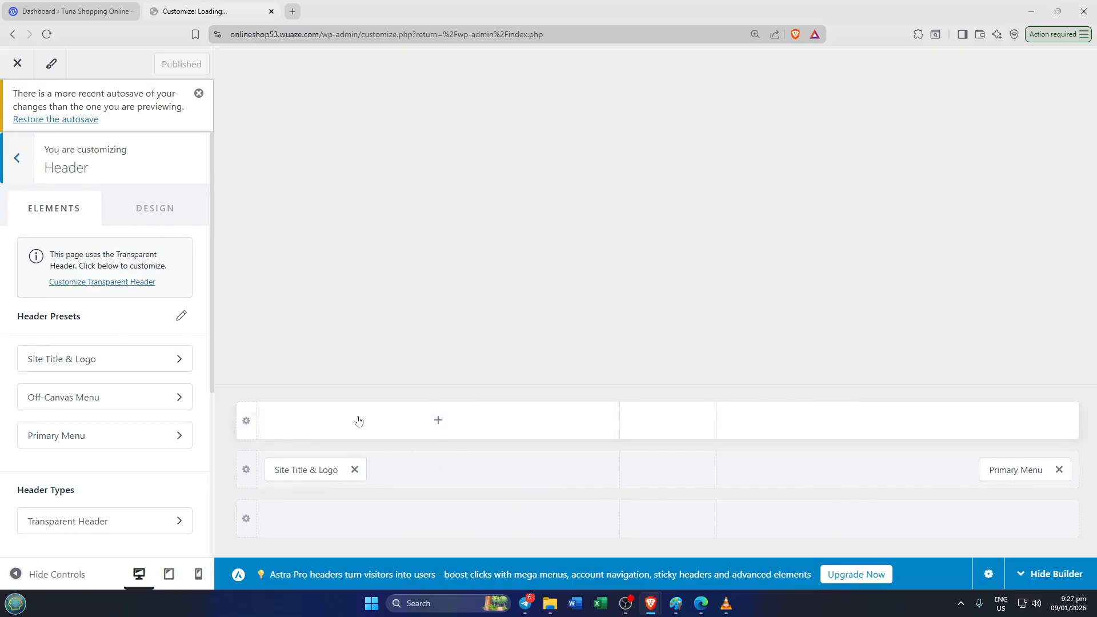
Add a Social element to the left section of the above-header row and an Account element to its right section
click(438, 421)
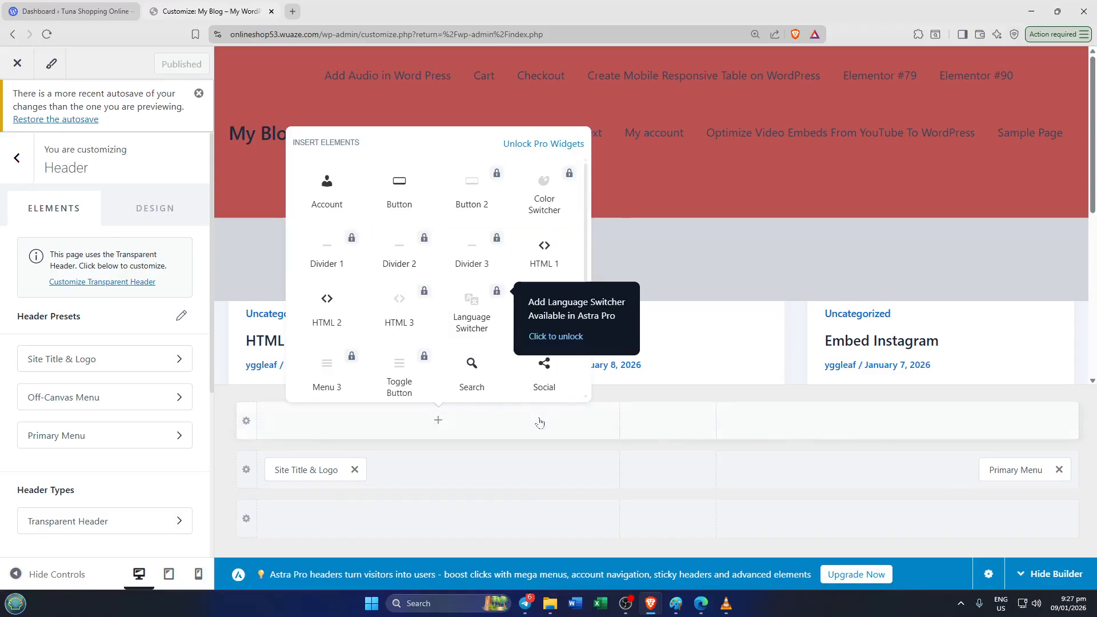
click(559, 372)
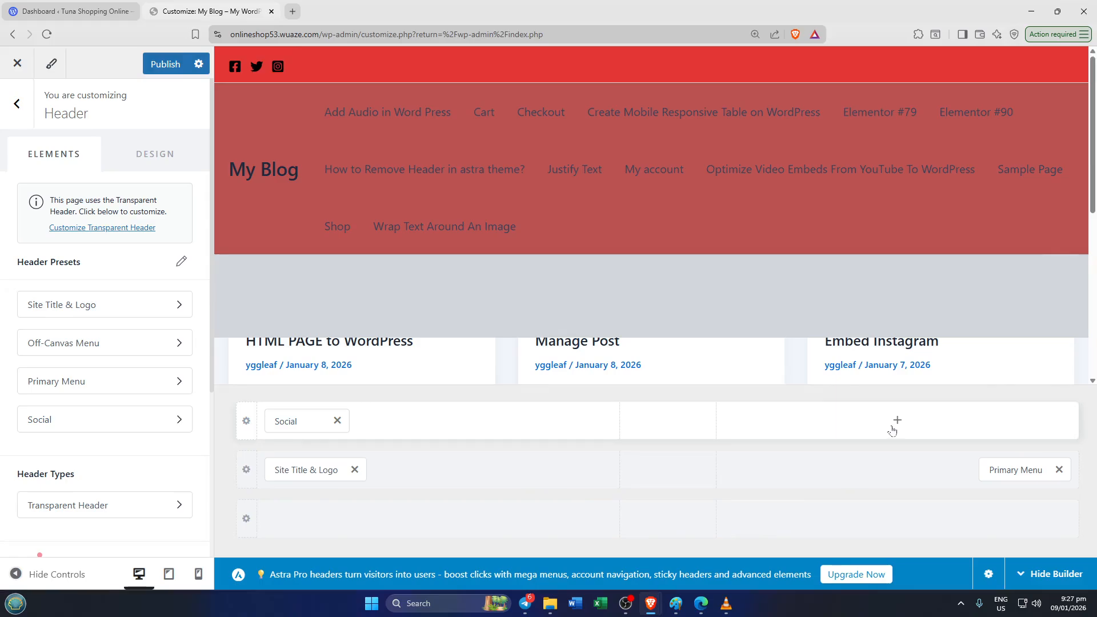
click(897, 426)
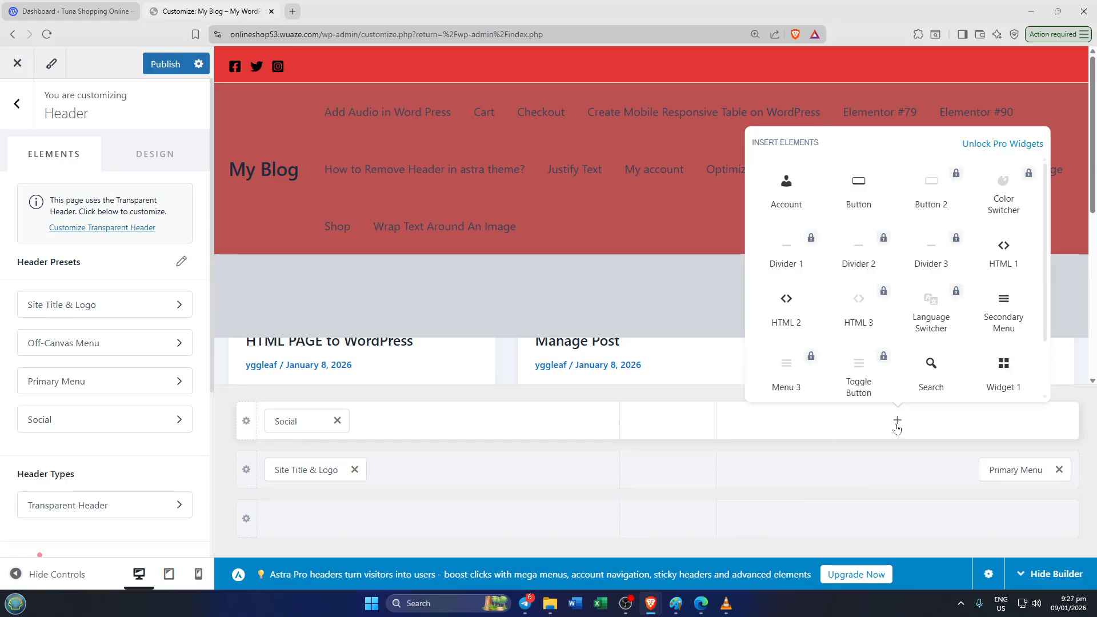
click(792, 198)
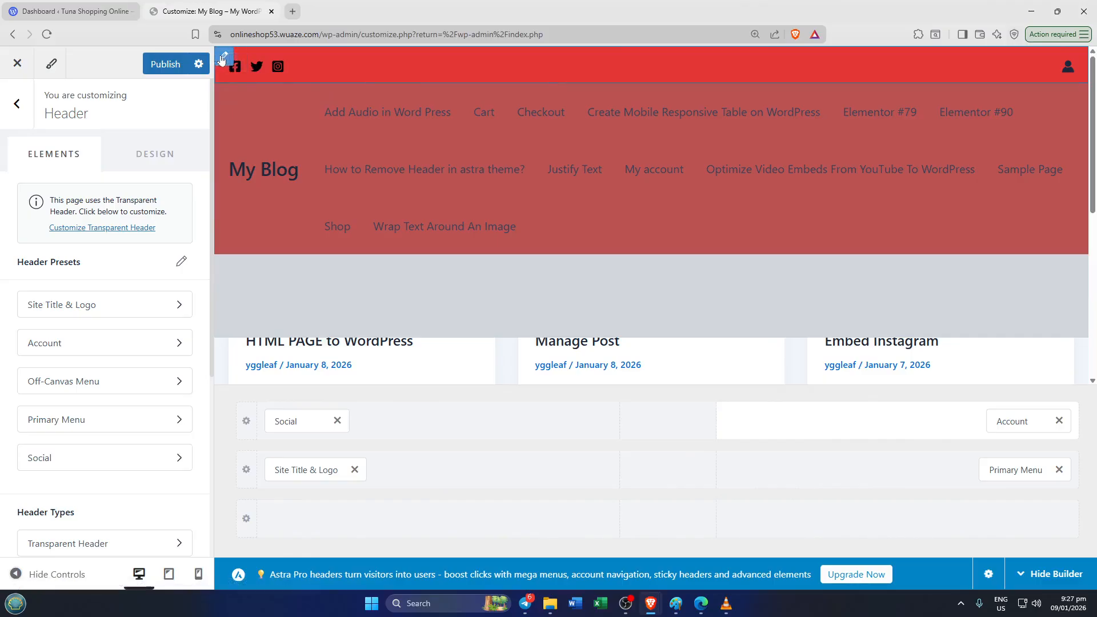
Give the Above Header row a yellow bottom border with colour F1D306 and a size of 5 px
click(224, 58)
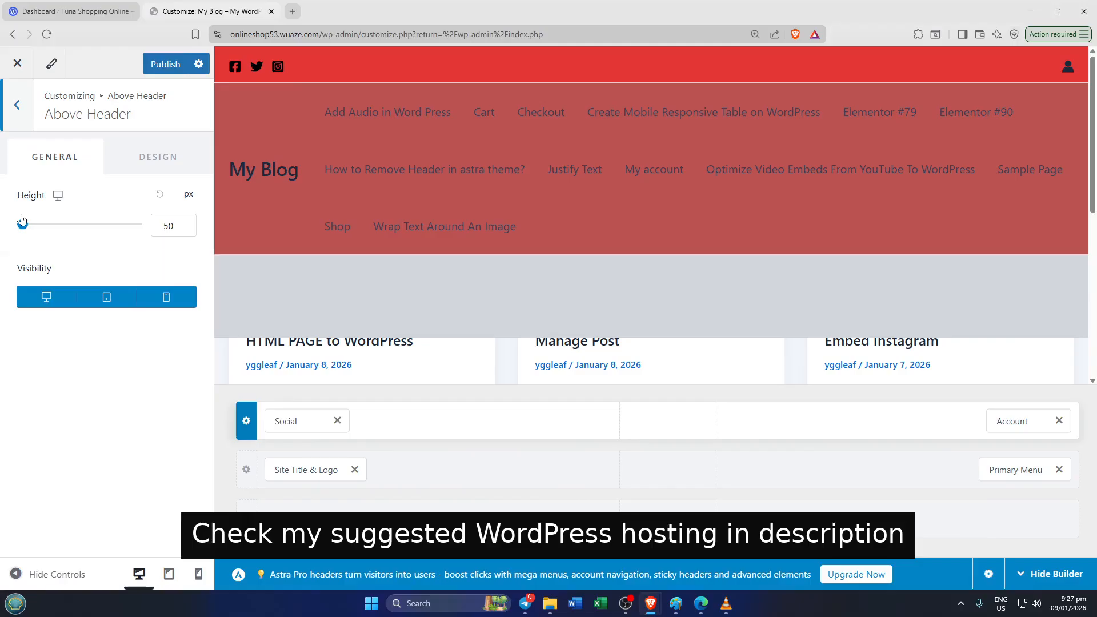
mouse_move(22, 223)
mouse_down()
mouse_move(33, 223)
mouse_move(23, 224)
mouse_up()
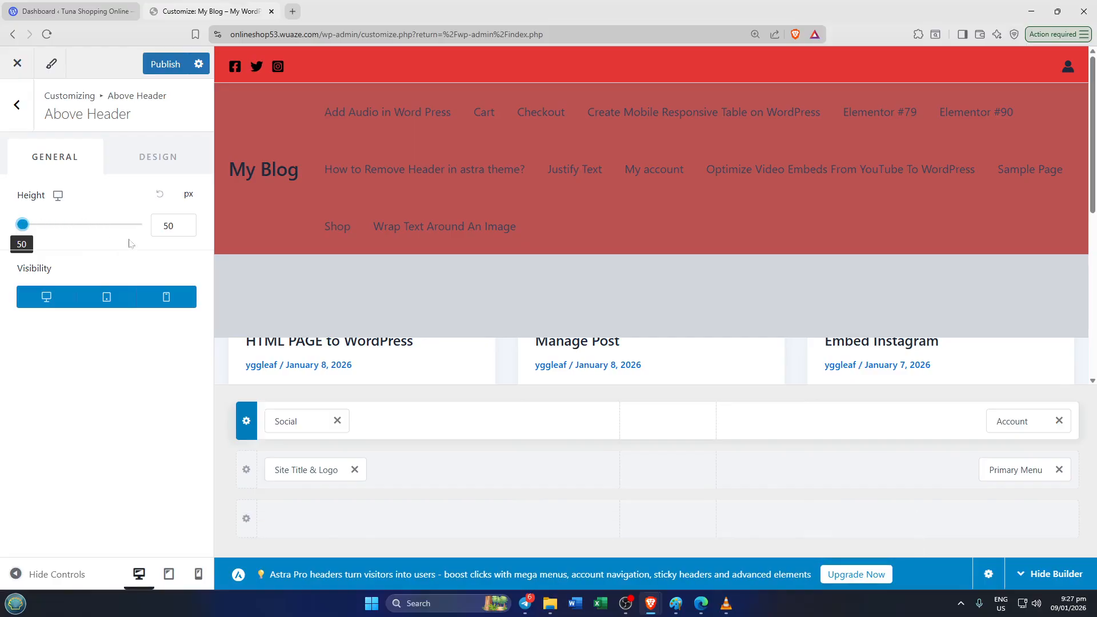
click(156, 161)
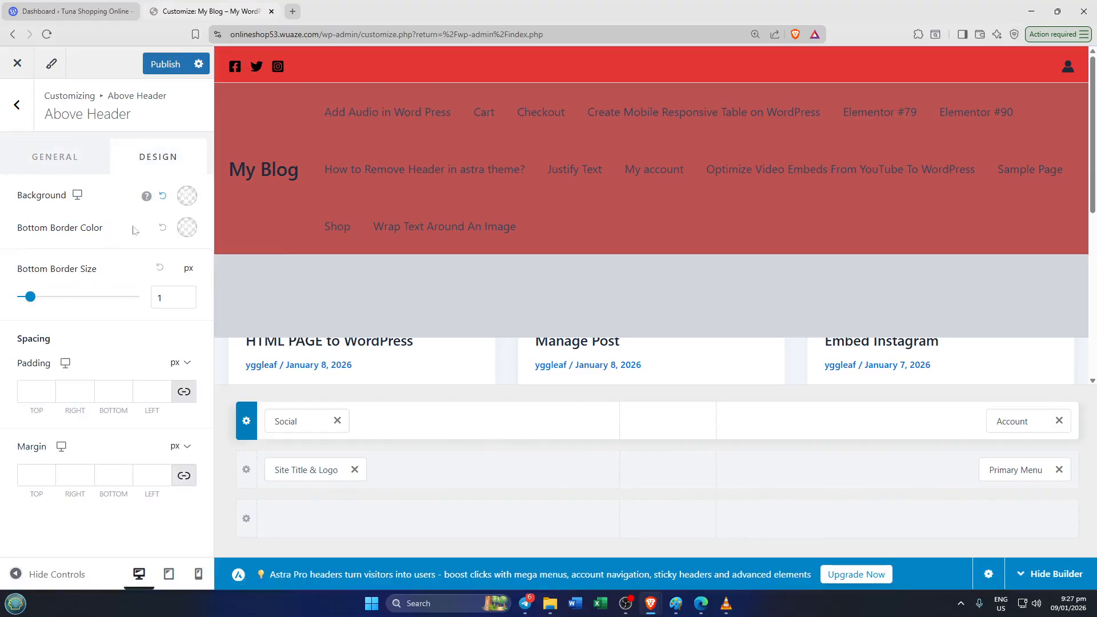
click(186, 228)
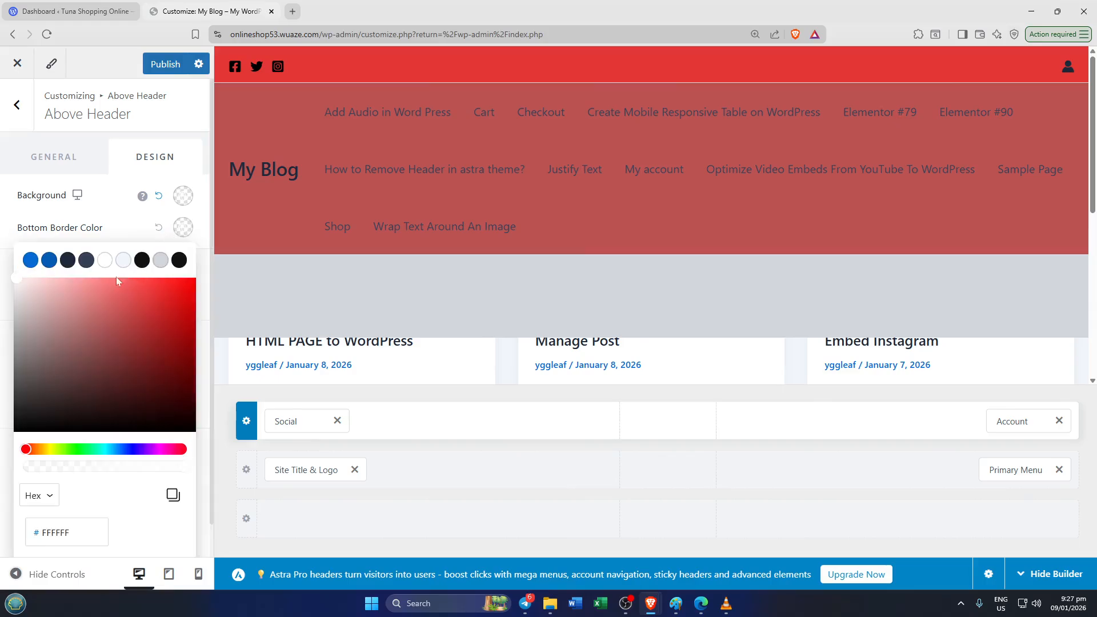
click(50, 451)
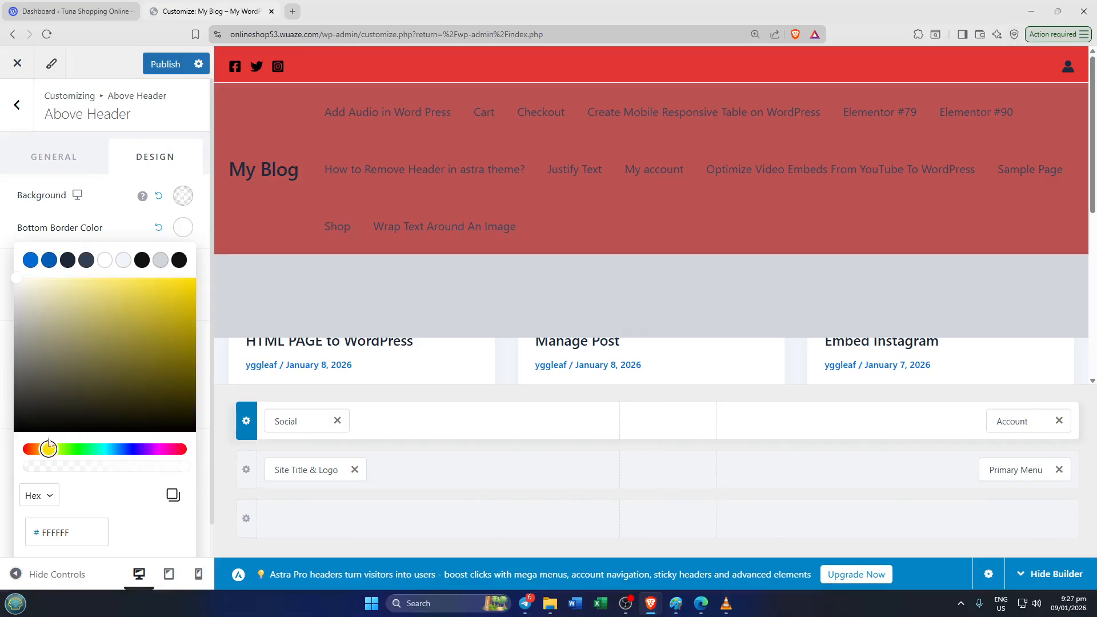
click(189, 286)
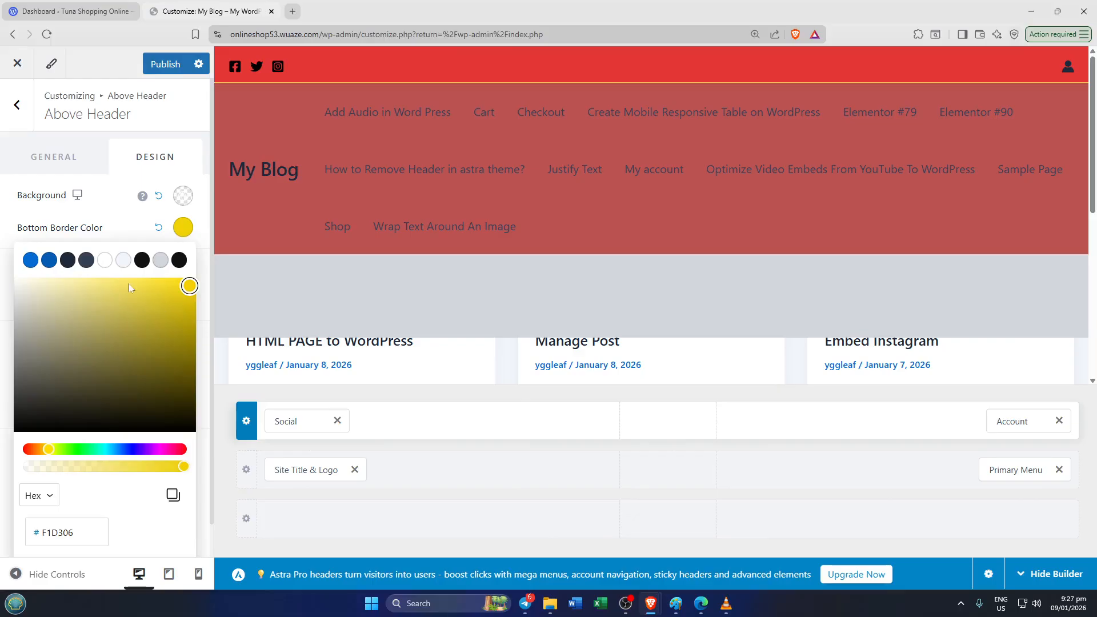
click(112, 213)
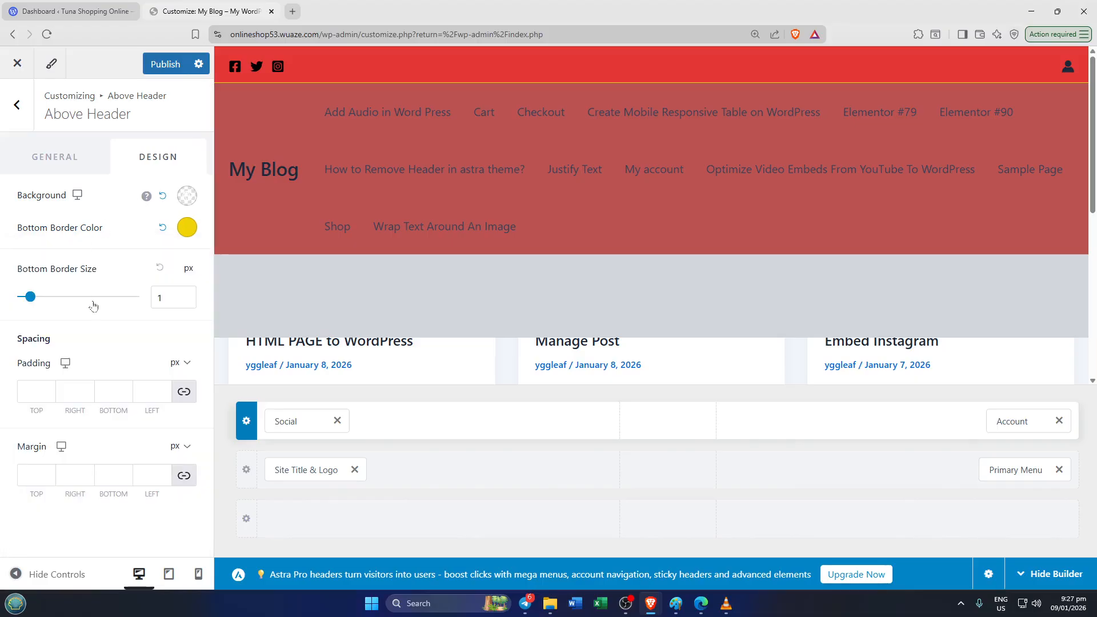
click(31, 296)
drag(31, 297, 79, 295)
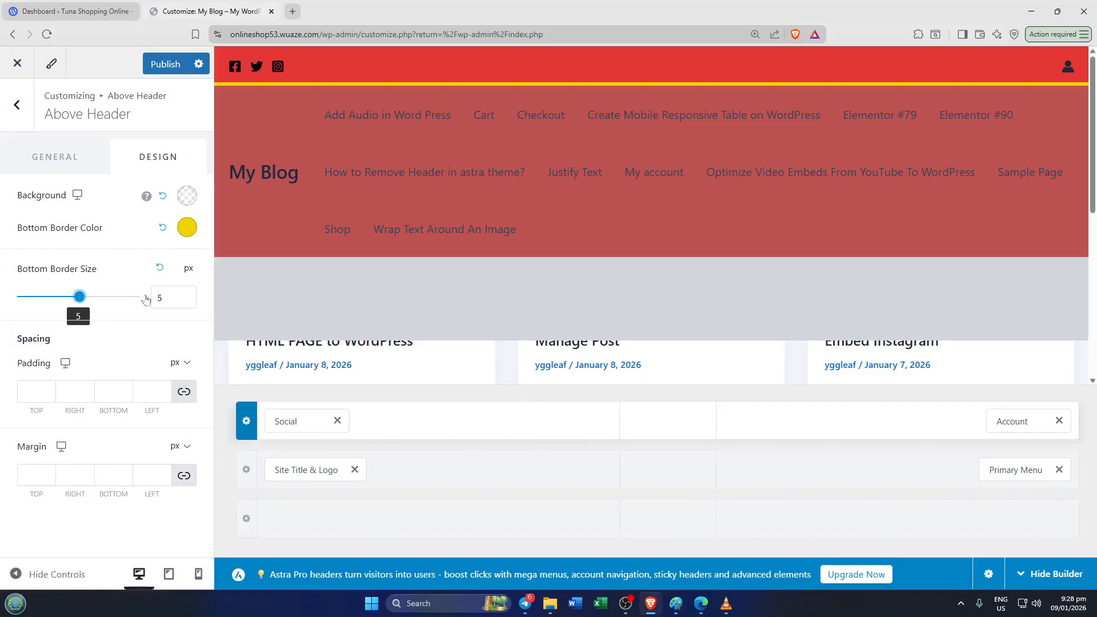
Try 20 px of linked padding on all sides of the Above Header row and clear it again
click(36, 391)
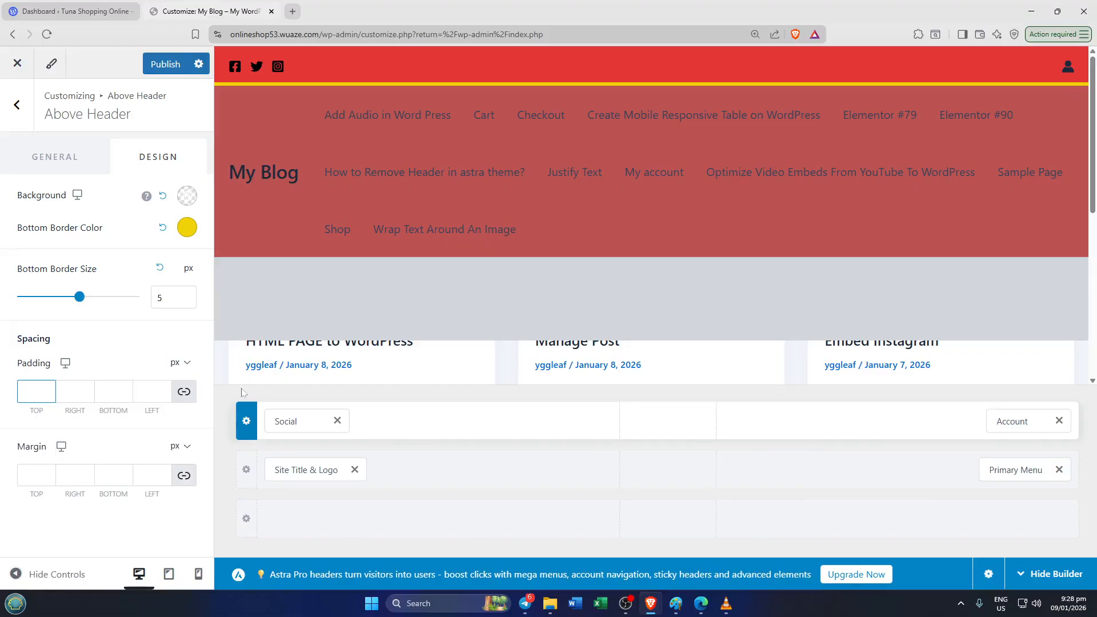
text(20)
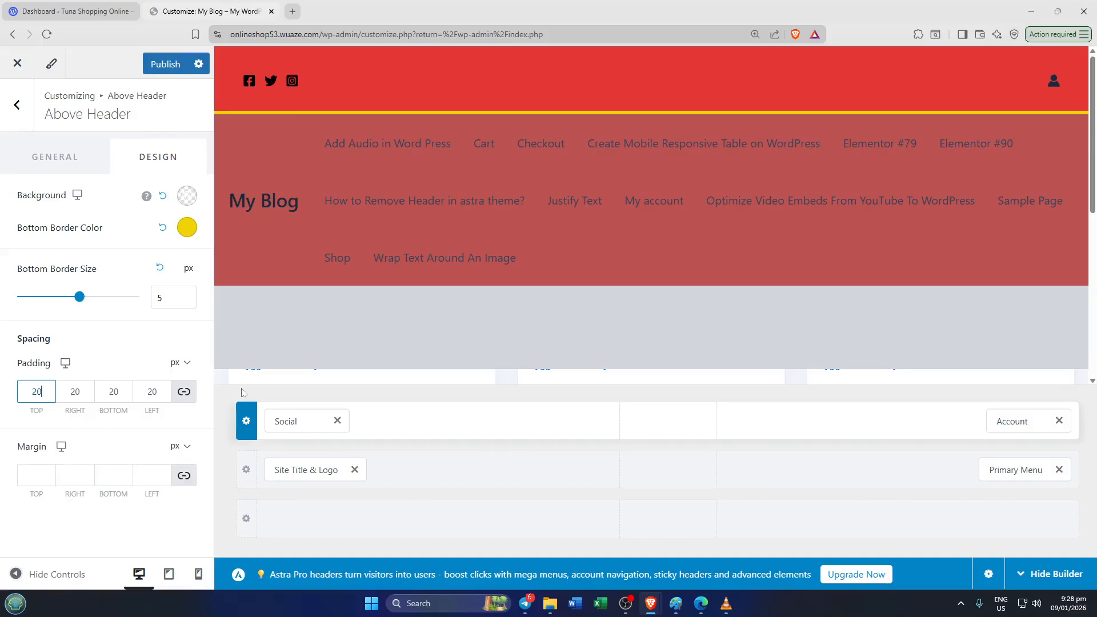
key(BackSpace)
key(BackSpace)
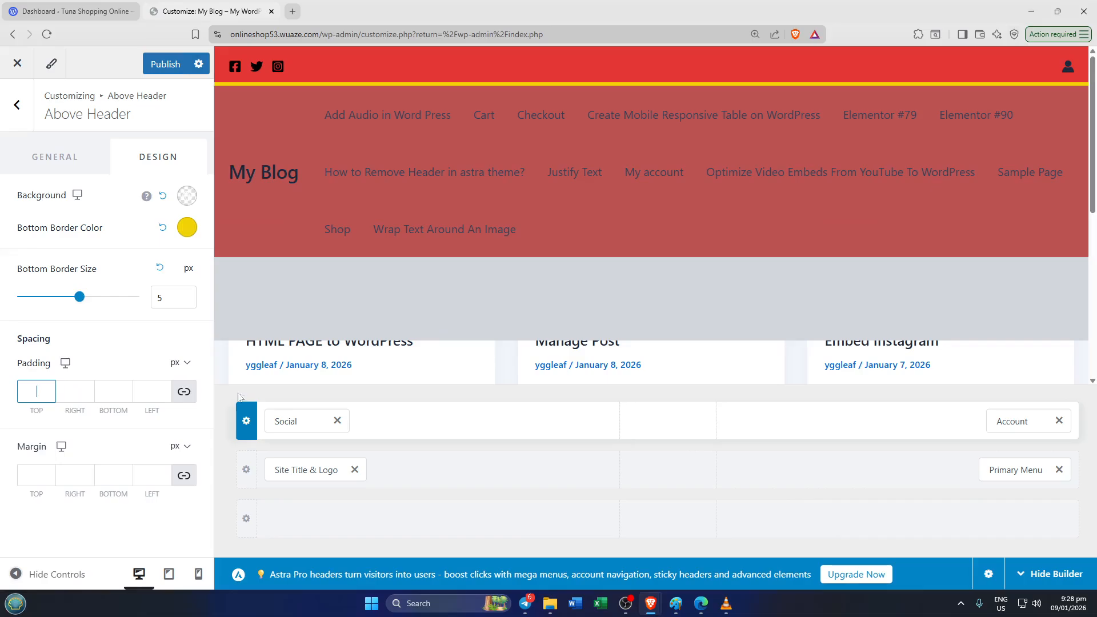
Try linked margins of 10, 3 and 2 px around the Above Header row and clear the margin values again
click(36, 475)
text(10)
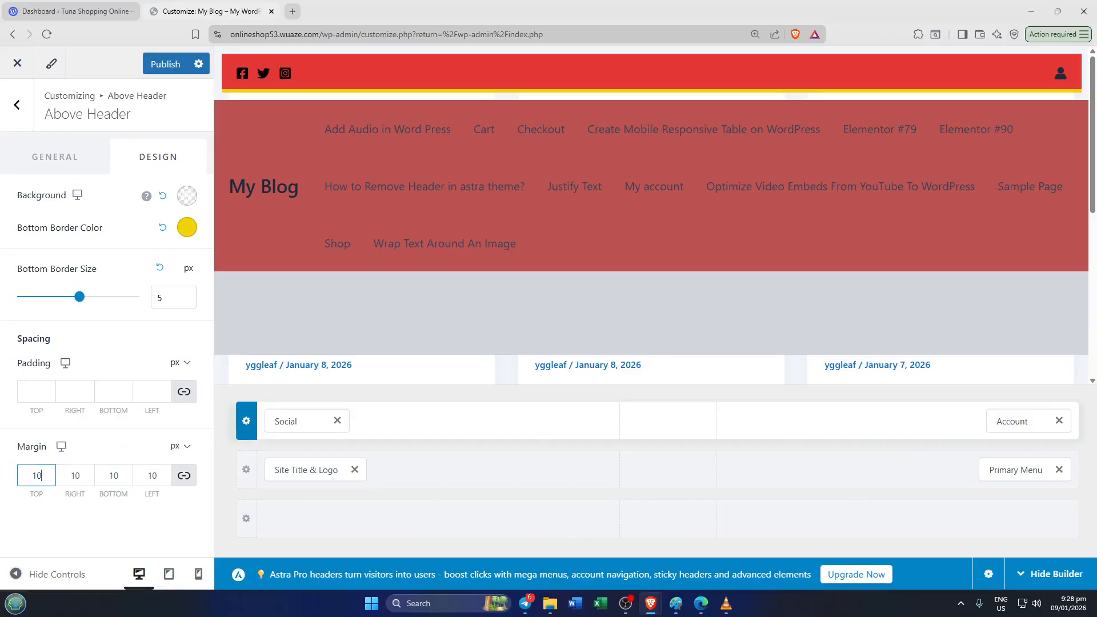
key(BackSpace)
key(BackSpace)
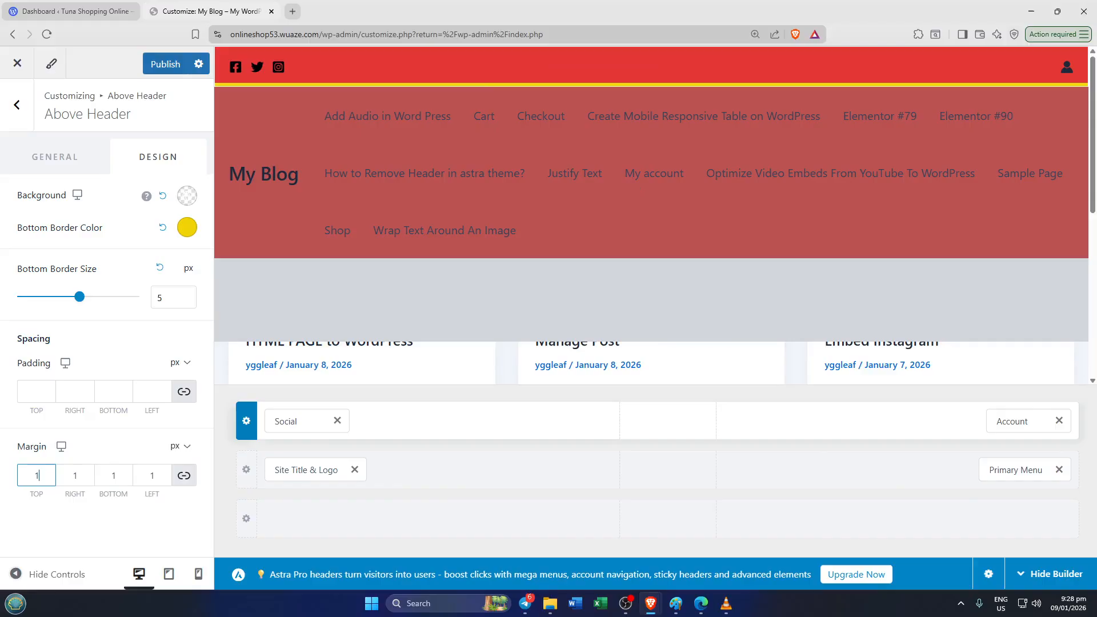
text(5)
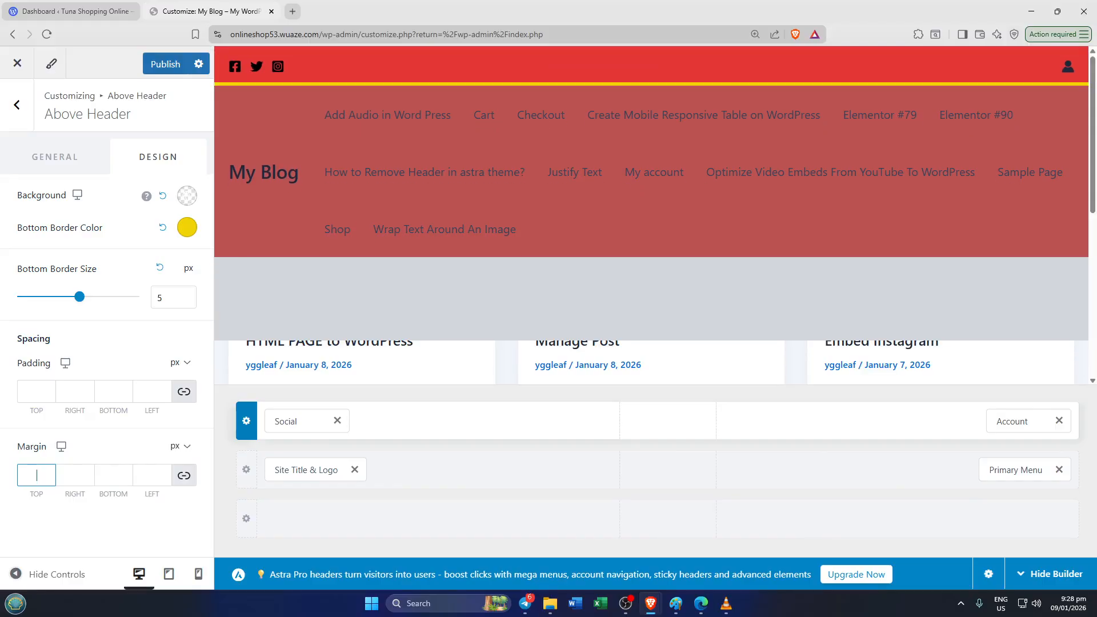
text(3)
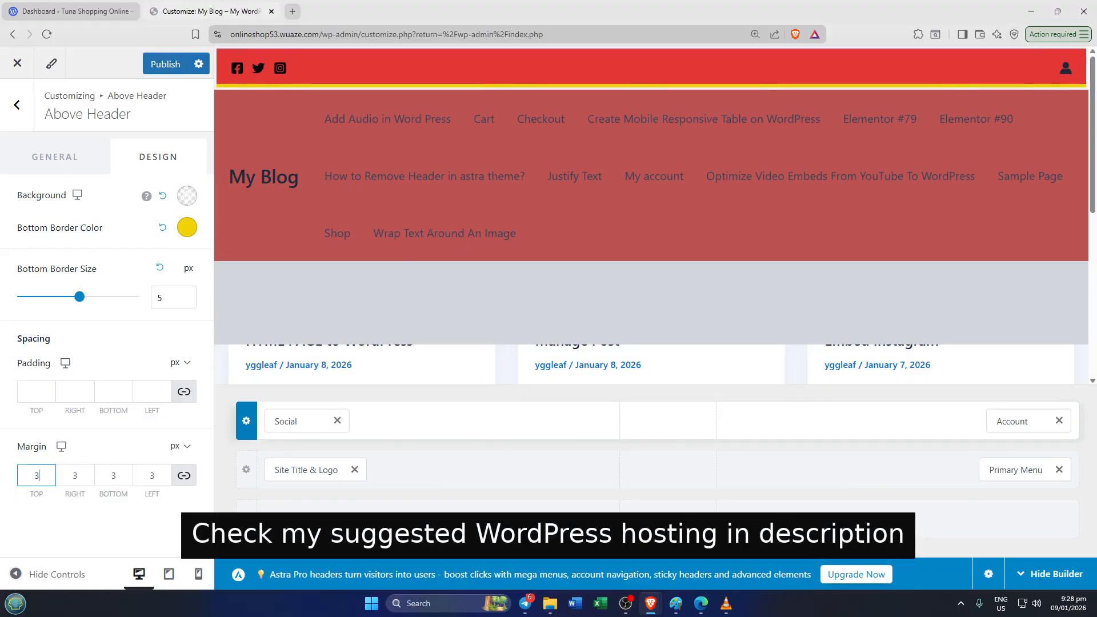
key(BackSpace)
text(2)
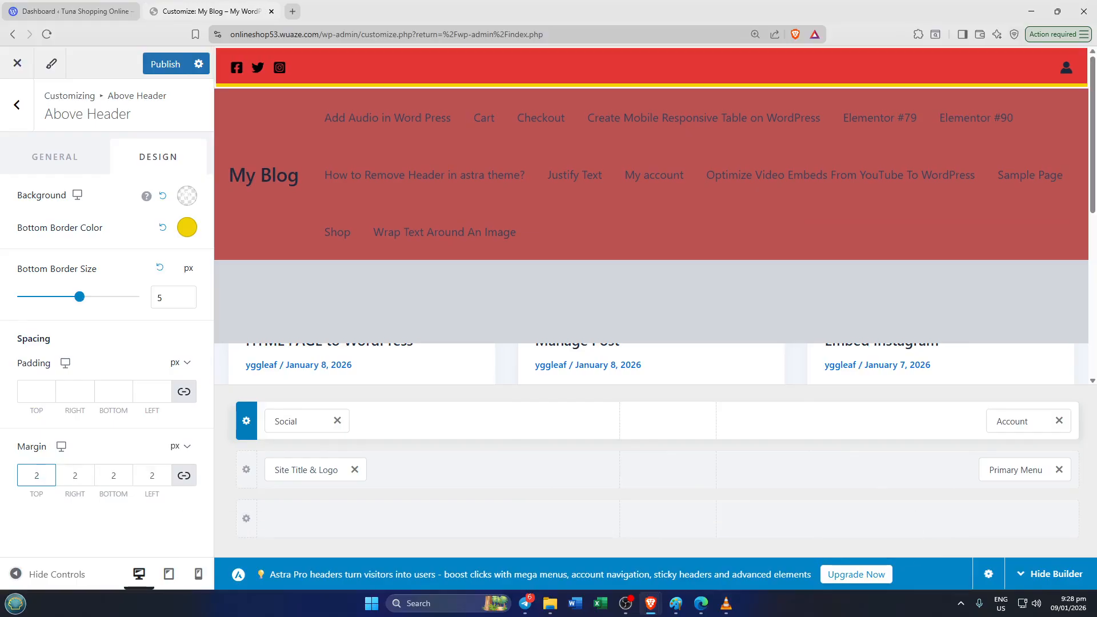
key(BackSpace)
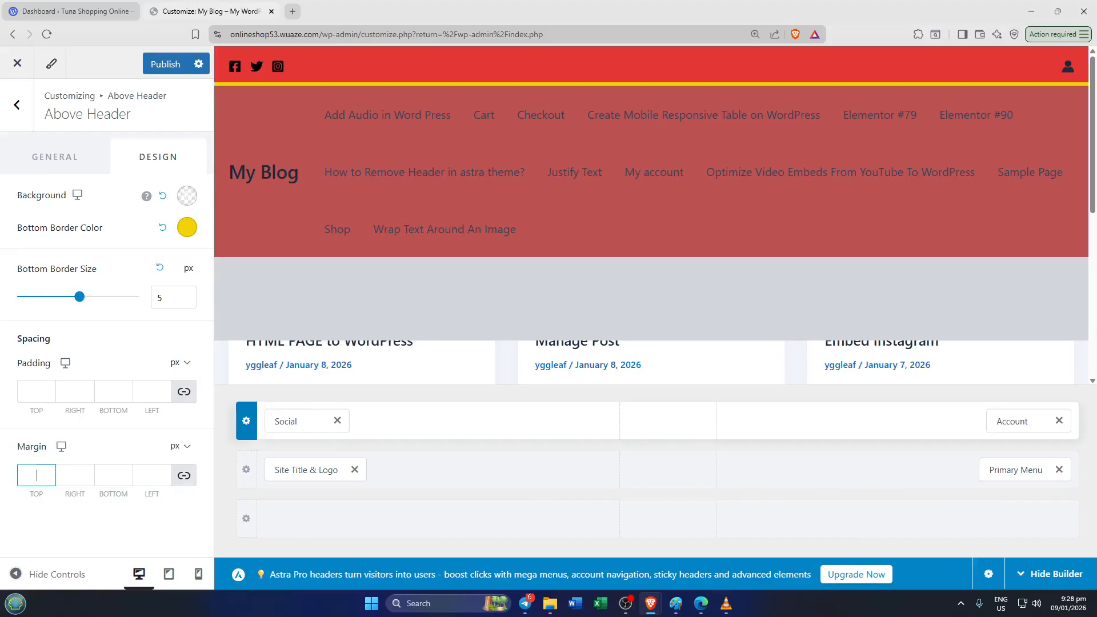
click(133, 536)
Set the Above Header row's background to the blue colour 3A8DE1
click(185, 200)
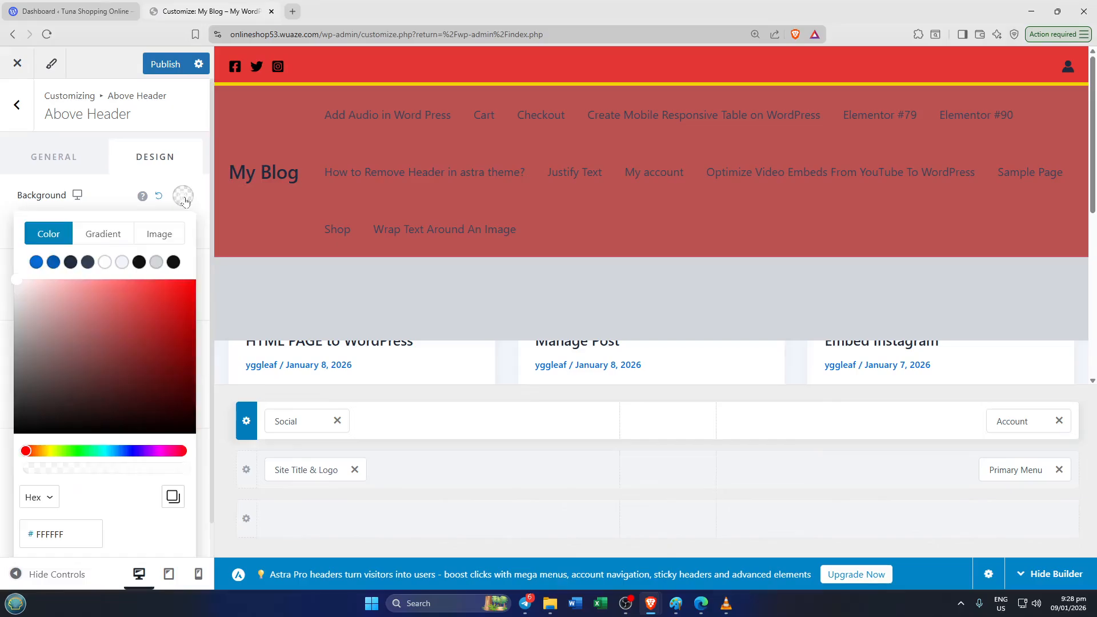
click(35, 405)
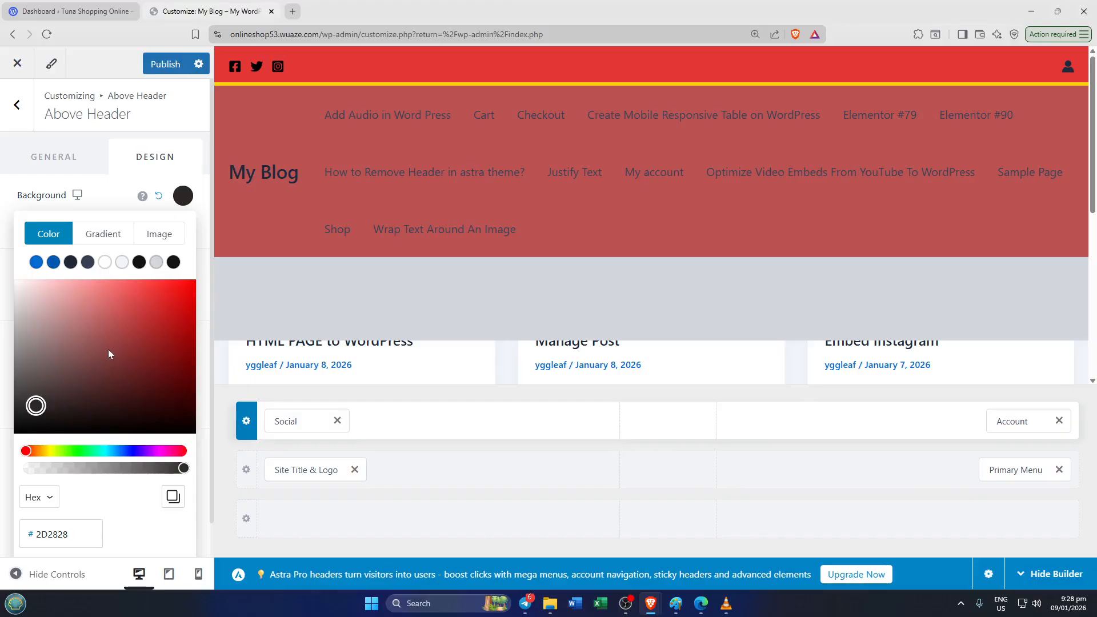
click(107, 319)
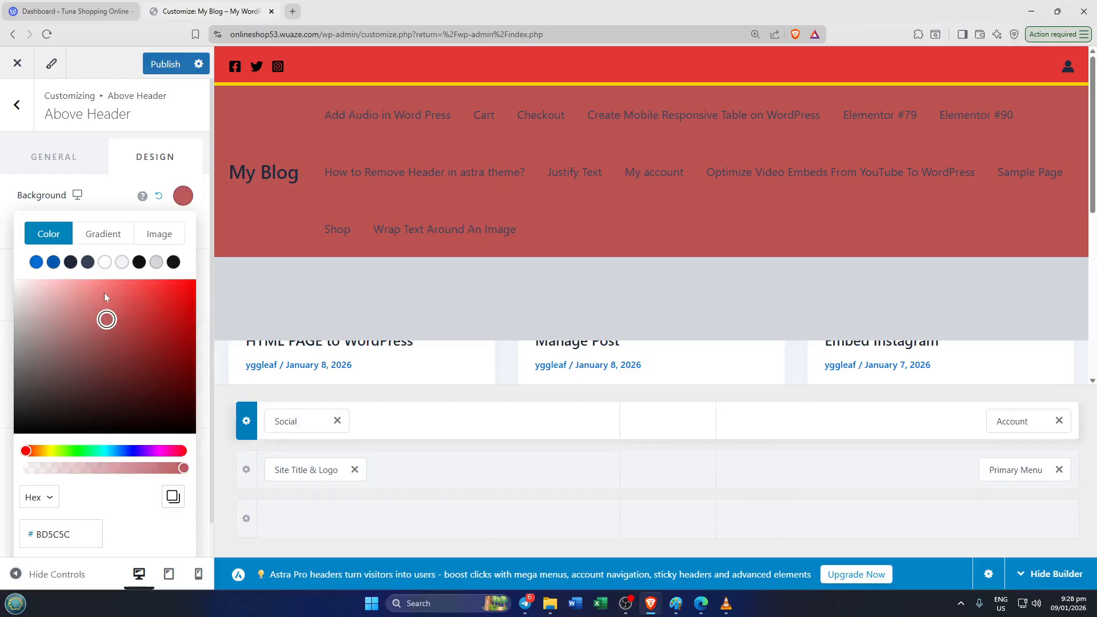
click(37, 263)
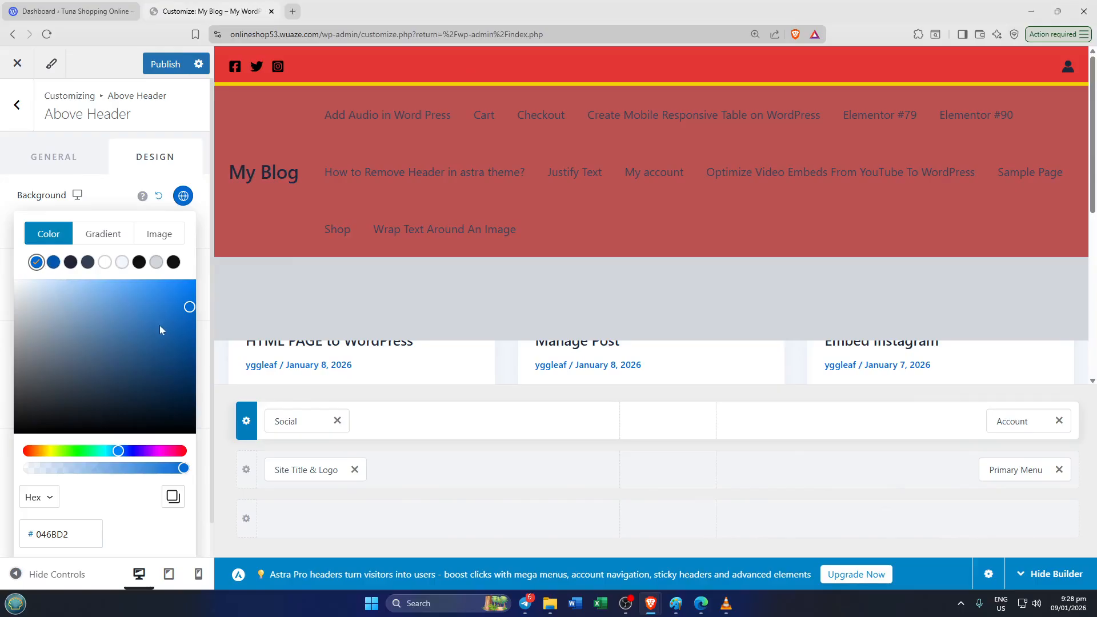
click(148, 298)
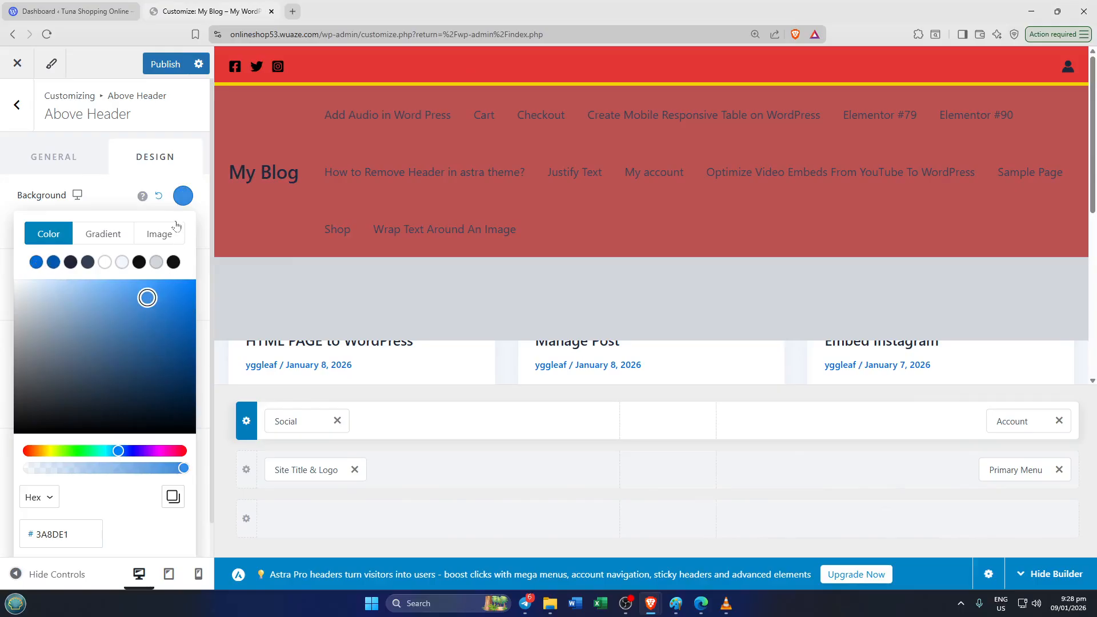
click(113, 198)
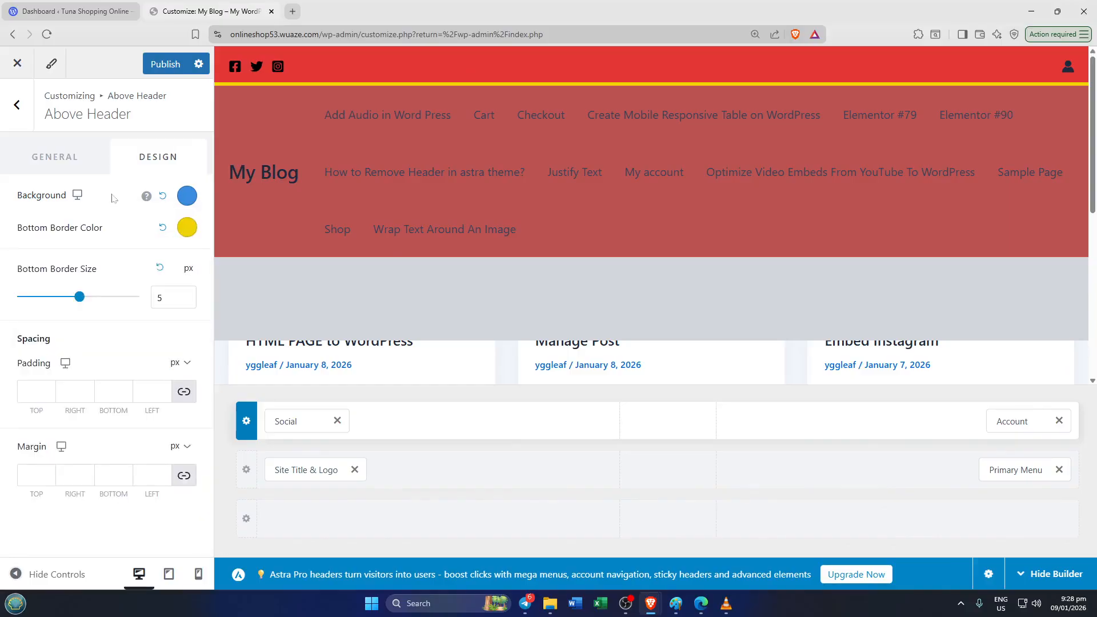